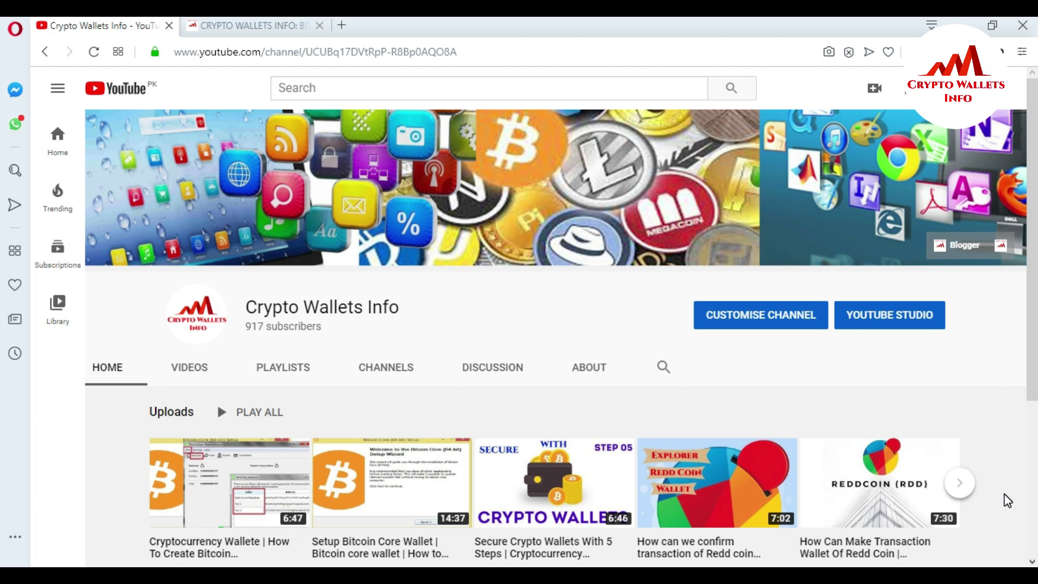
pyautogui.click(259, 23)
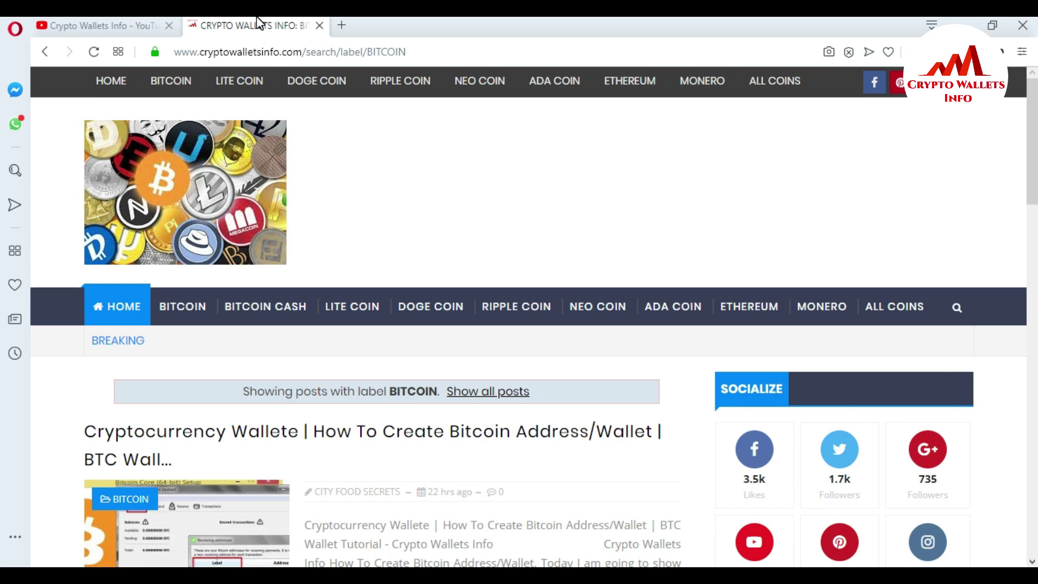
pyautogui.click(89, 22)
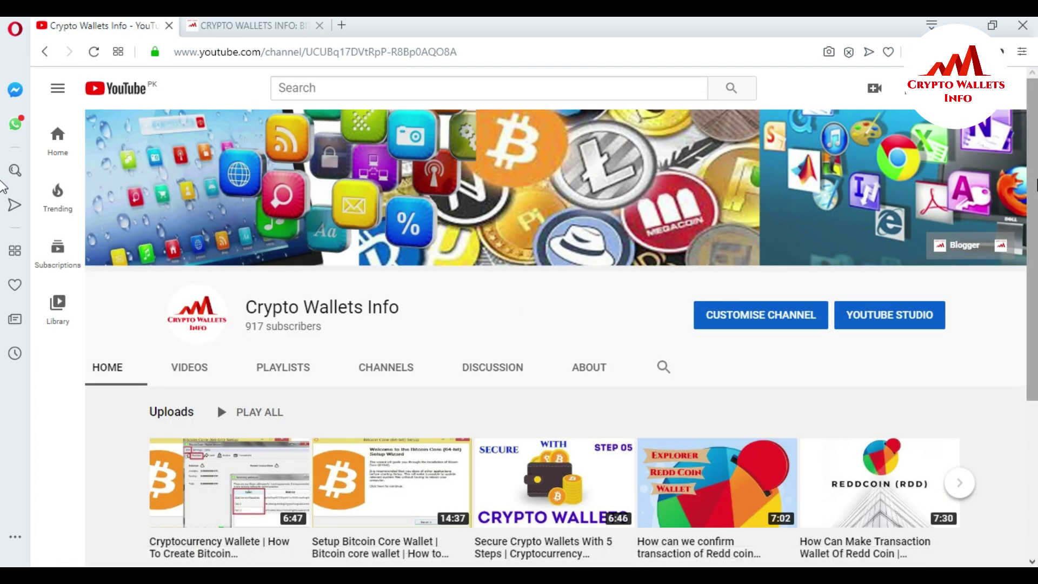
pyautogui.scroll(-1, 3, 187)
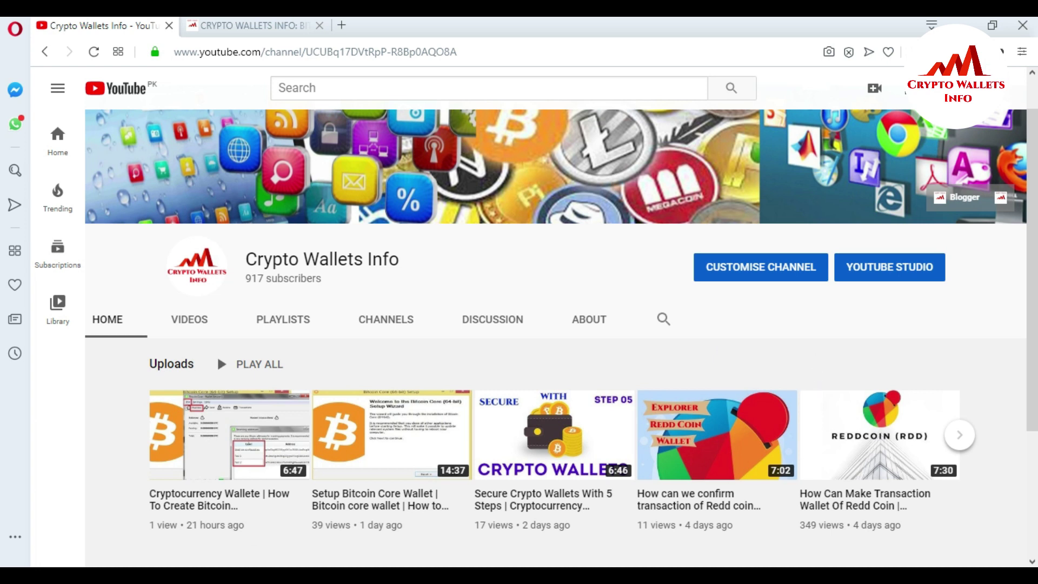
# Switch to the Bitcoin Core wallet, dismiss the synchronization notice and display the requested payments history
pyautogui.click(817, 546)
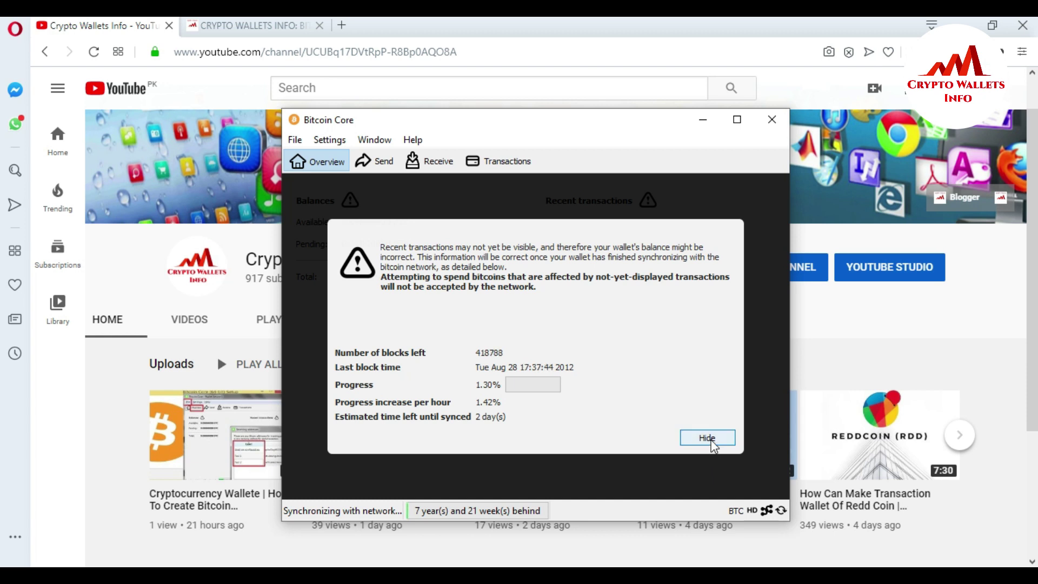
pyautogui.click(712, 441)
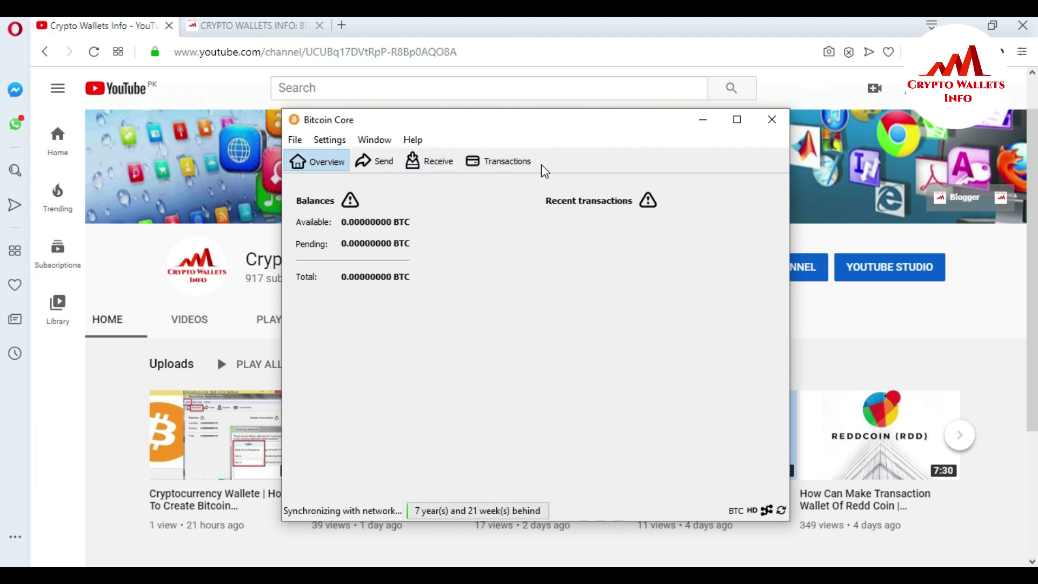
pyautogui.click(434, 167)
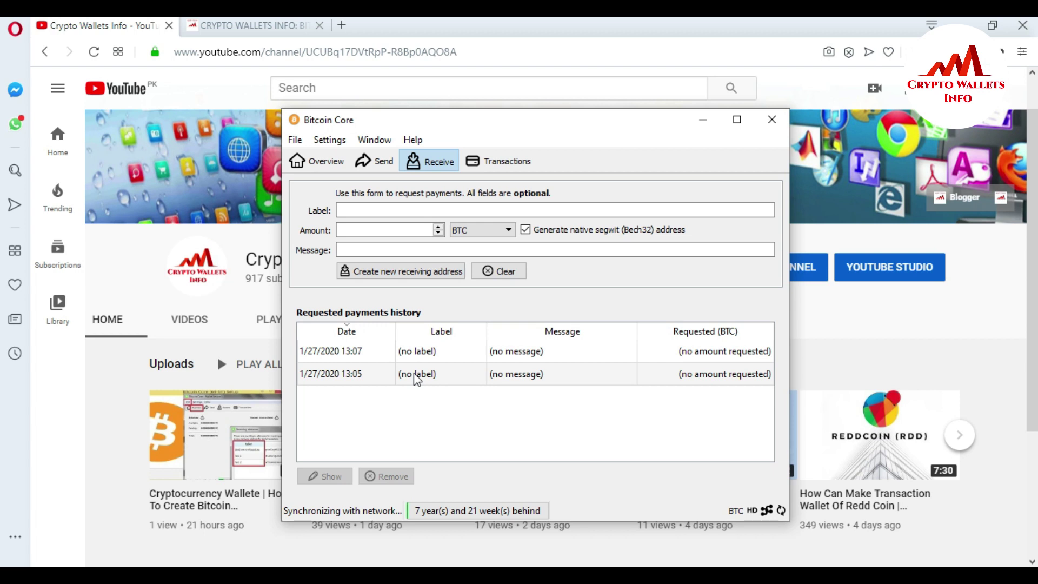
# Open the payment request dated 1/27/2020 13:07, select its address and move the request window clear of the wallet
pyautogui.doubleClick(372, 360)
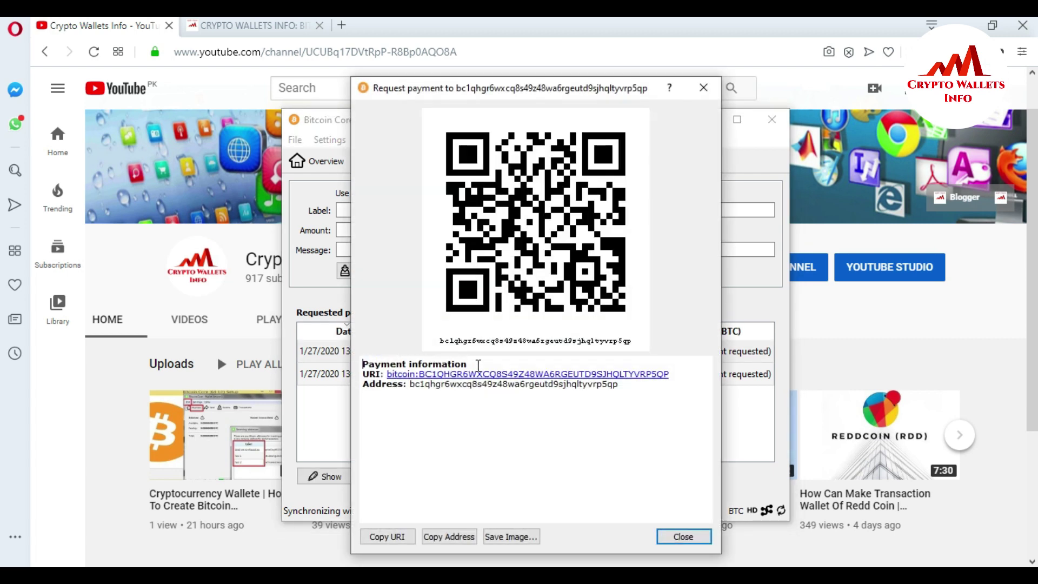
pyautogui.click(411, 385)
pyautogui.moveTo(413, 385); pyautogui.dragTo(633, 387)
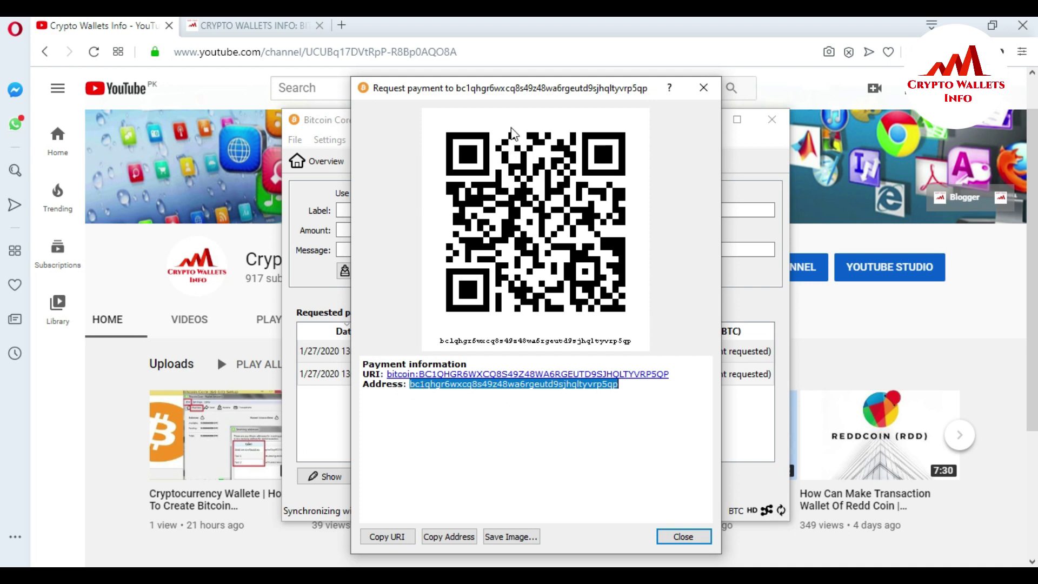
pyautogui.moveTo(523, 88); pyautogui.dragTo(752, 156)
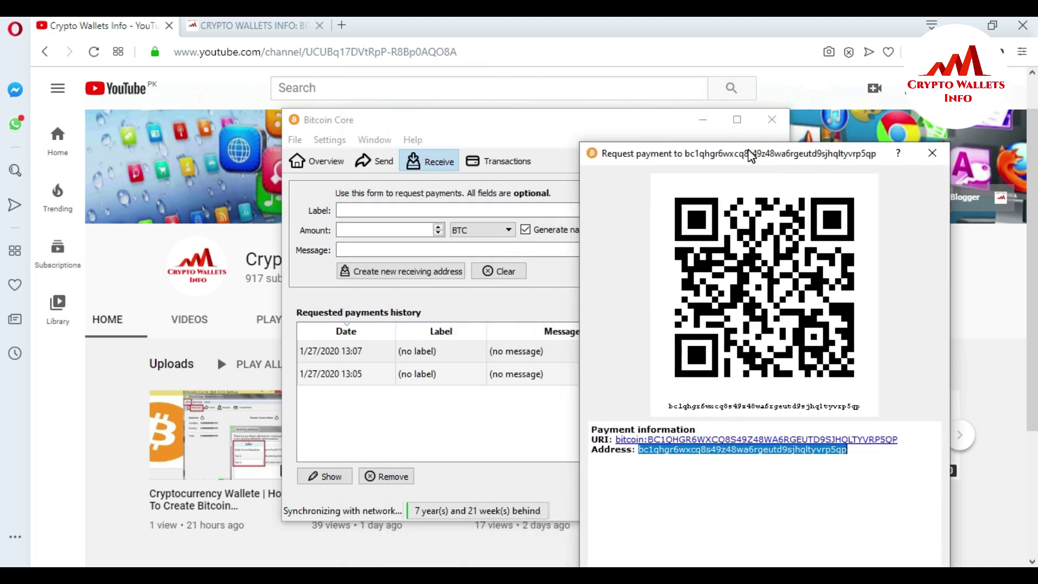
# Look through Bitcoin Core's command-line options reference and close it
pyautogui.click(430, 137)
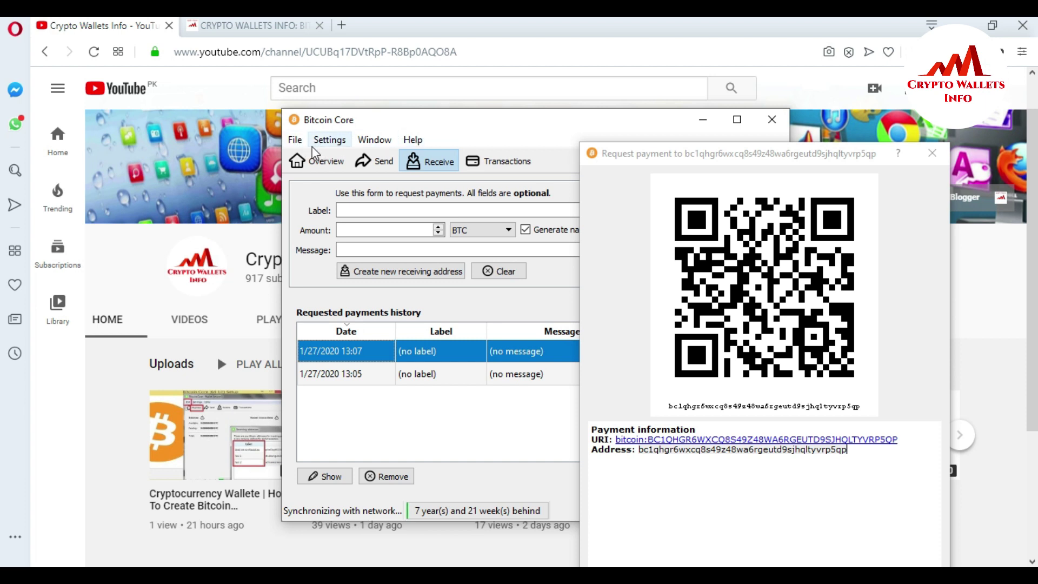
pyautogui.click(419, 145)
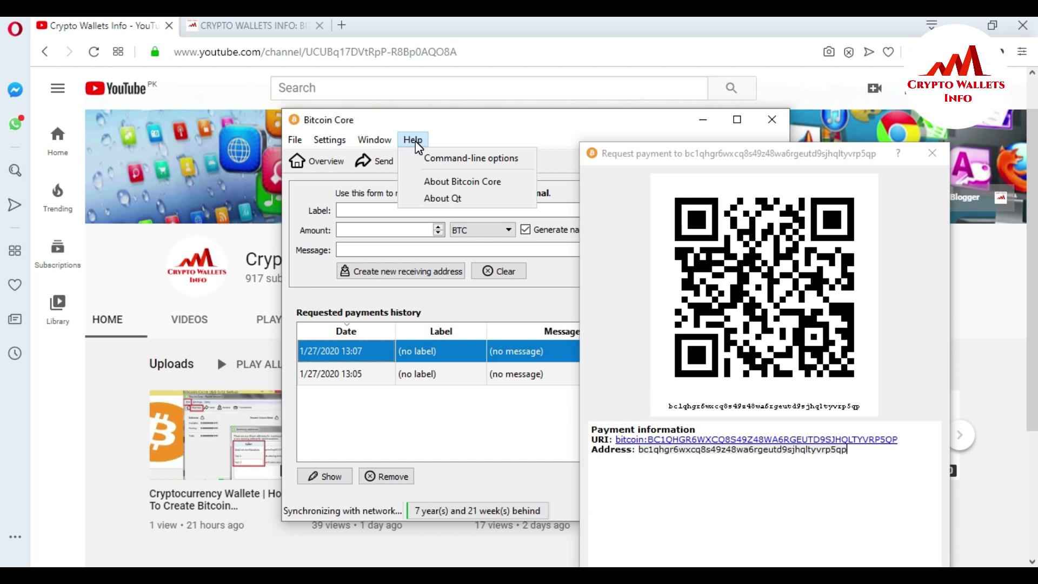
pyautogui.click(446, 164)
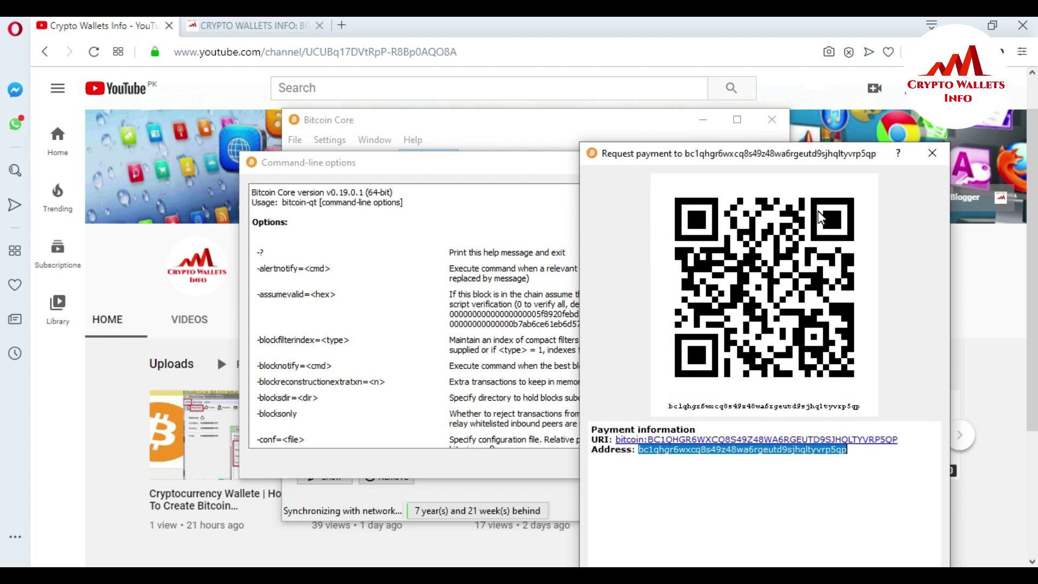
pyautogui.click(524, 167)
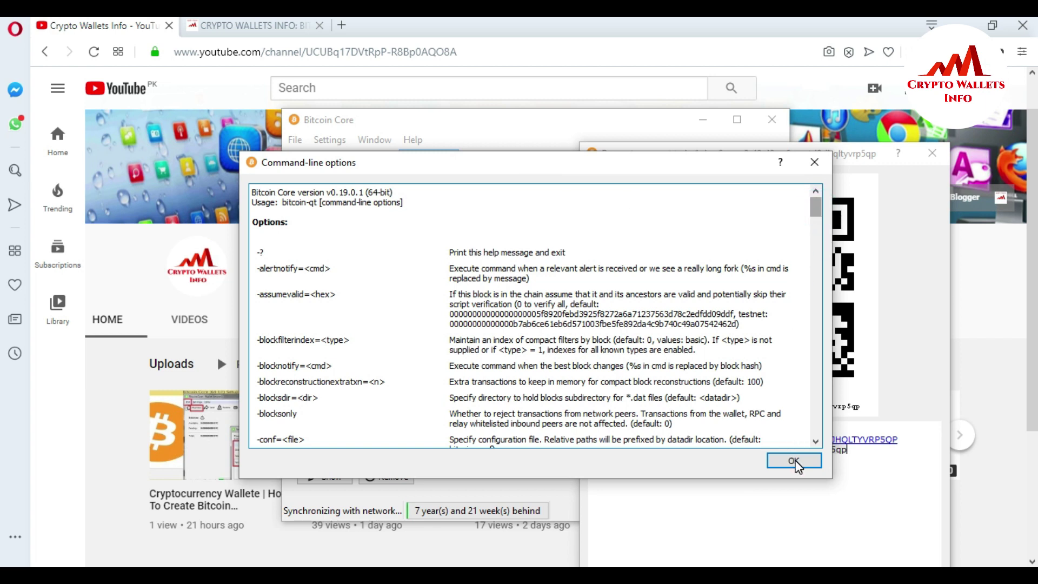
pyautogui.scroll(-8, 794, 460)
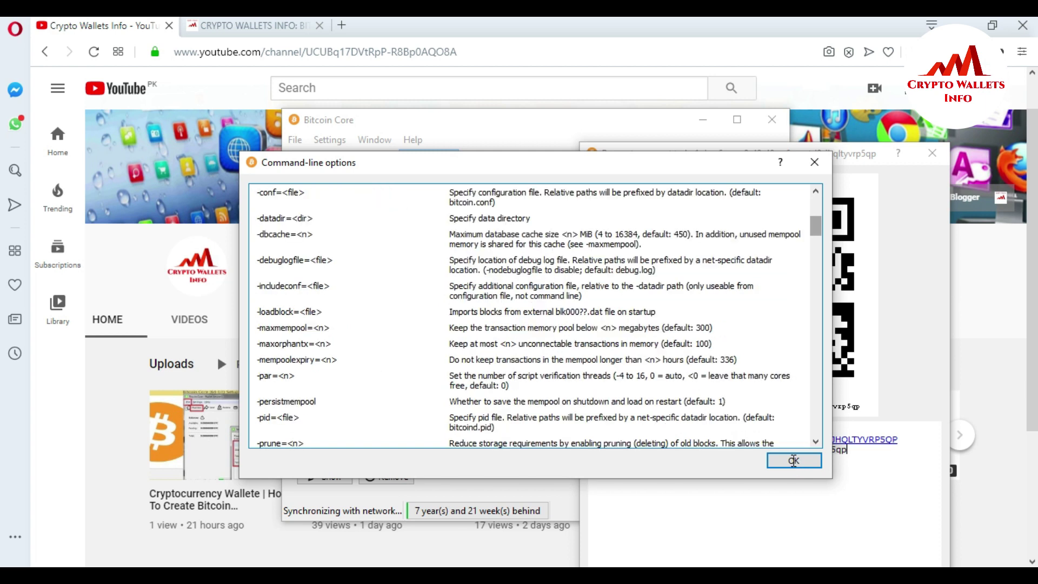
pyautogui.click(815, 164)
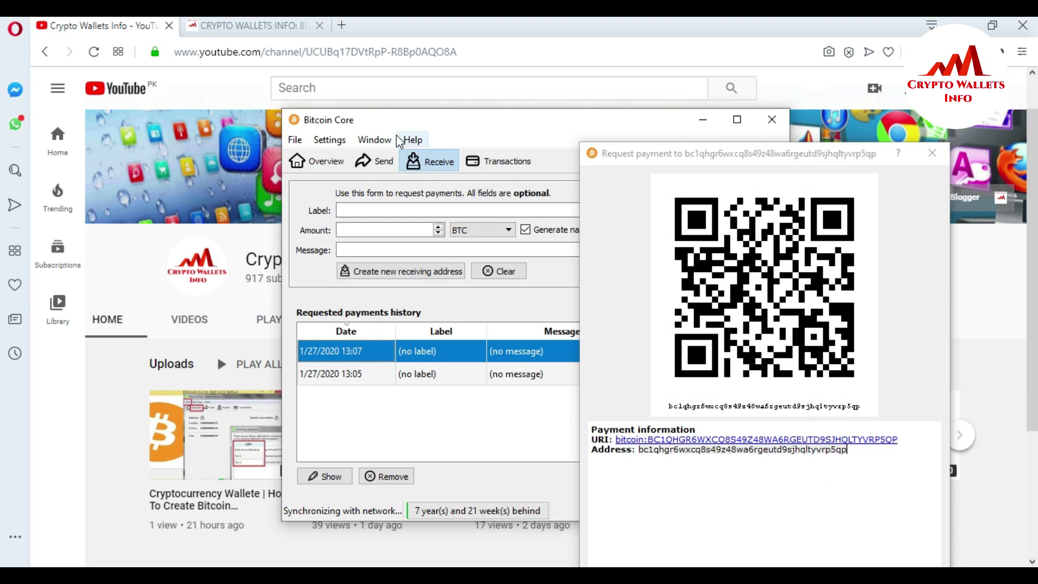
# Open the wallet's debug console, also checking the general client, network and block chain information
pyautogui.click(374, 143)
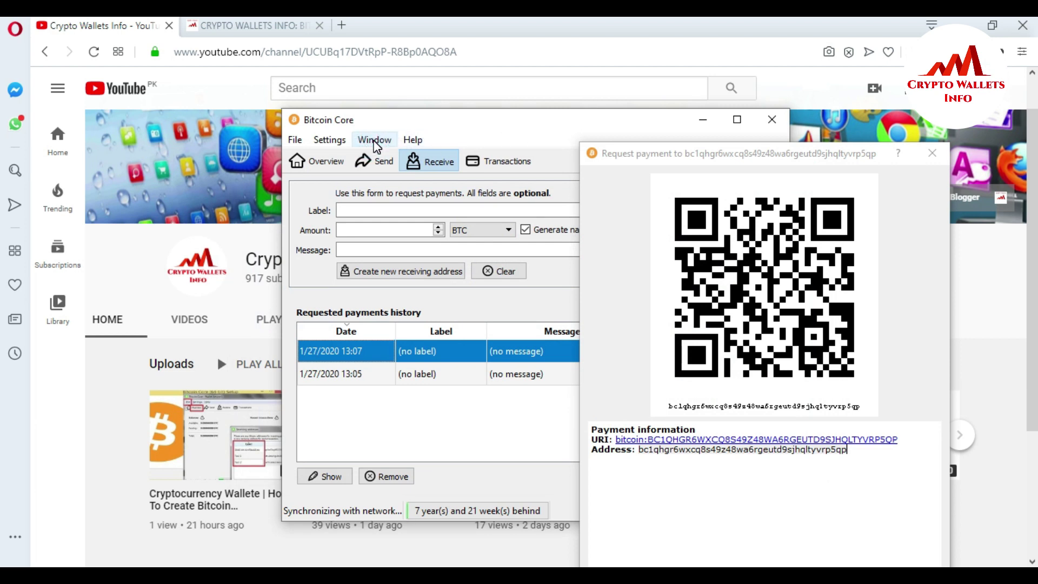
pyautogui.click(375, 142)
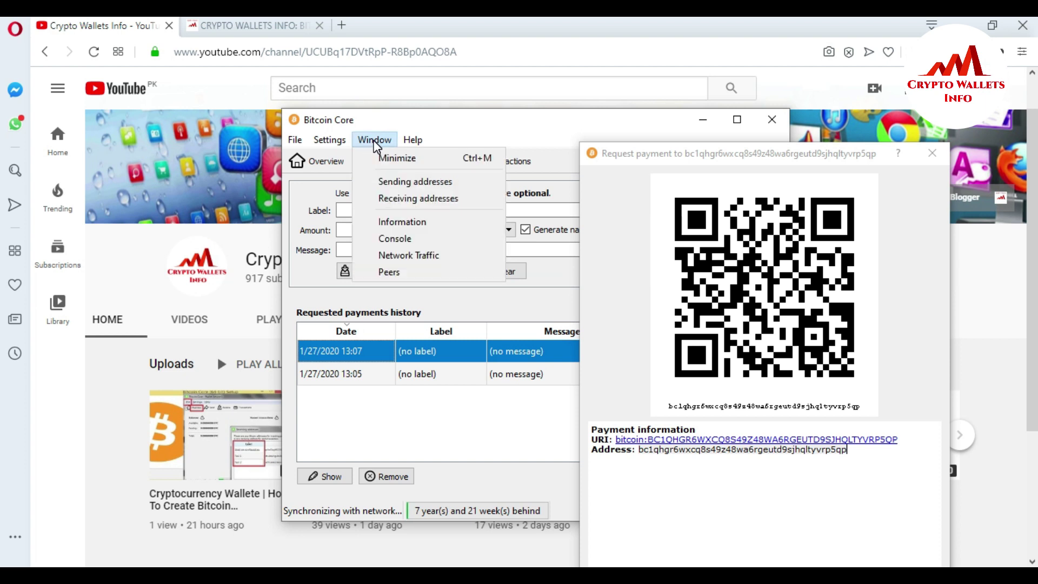
pyautogui.click(408, 241)
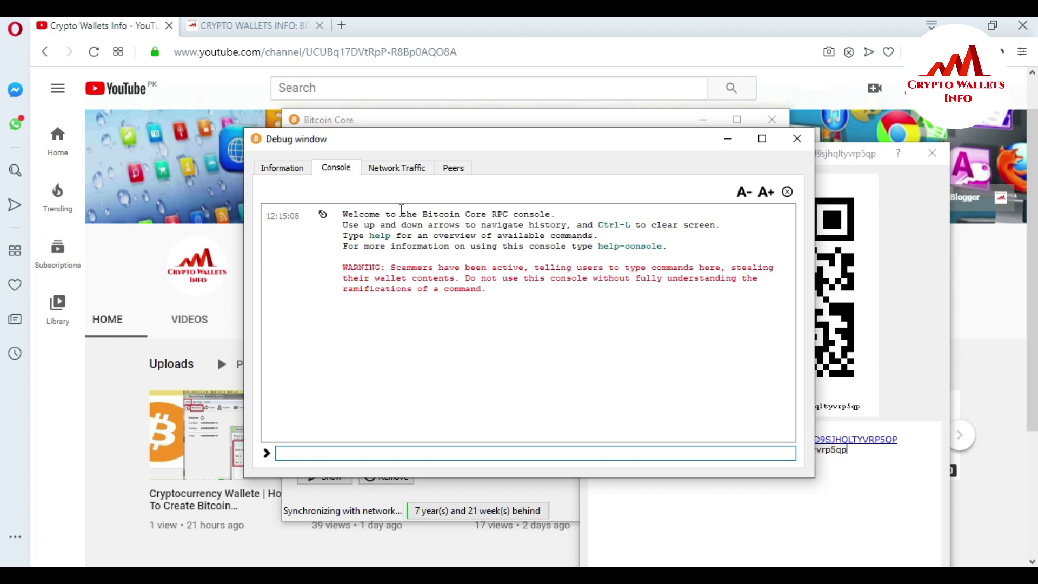
pyautogui.click(278, 168)
pyautogui.hotkey('ctrl', 'shift', 'Tab')
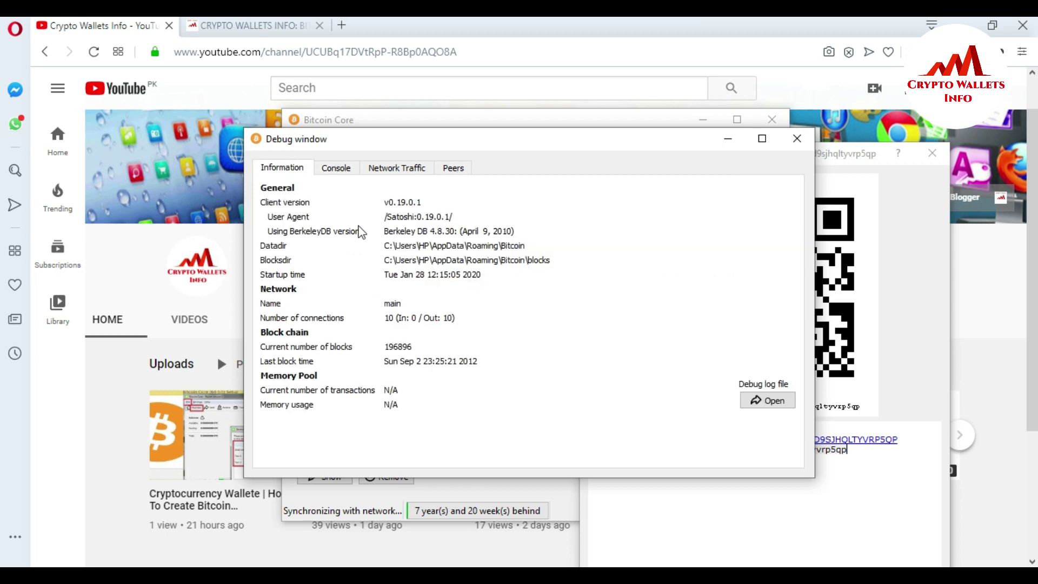
pyautogui.click(346, 169)
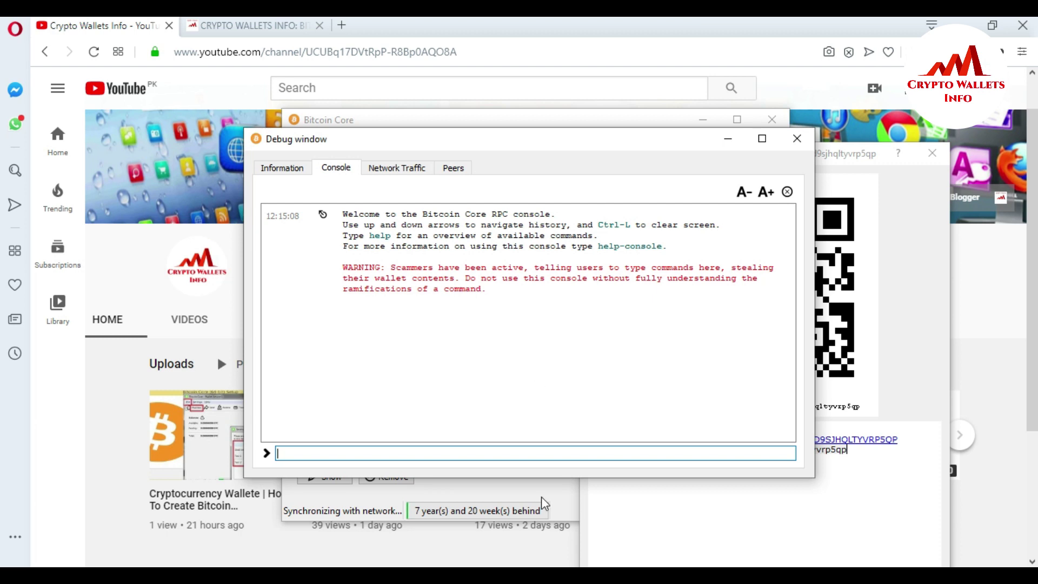
# Copy the dumpprivkey command from the command notes in Notepad and paste it into the wallet's console input
pyautogui.hotkey('alt', 'Tab')
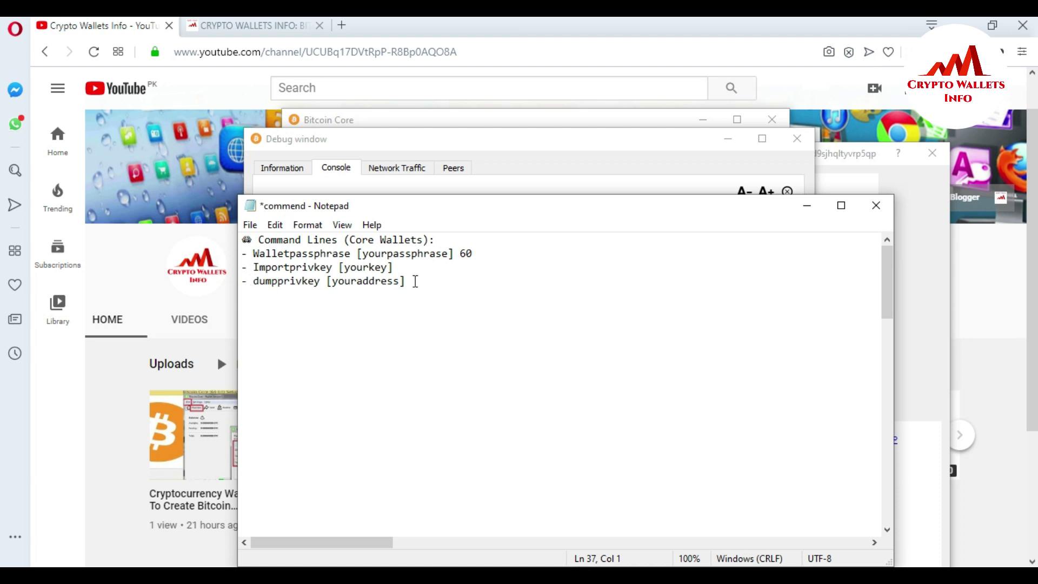
pyautogui.moveTo(414, 281); pyautogui.dragTo(256, 282)
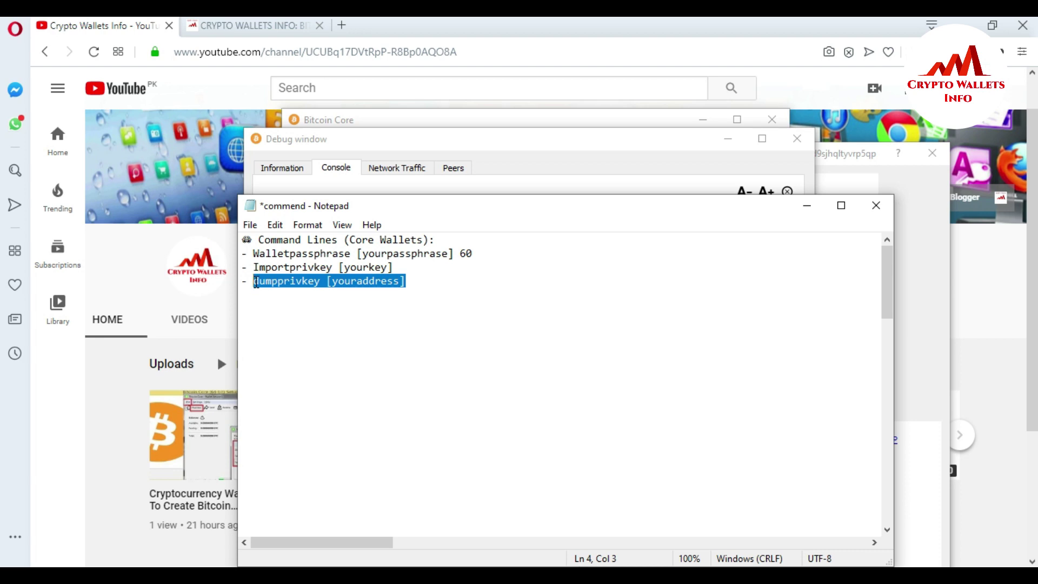
pyautogui.click(302, 294)
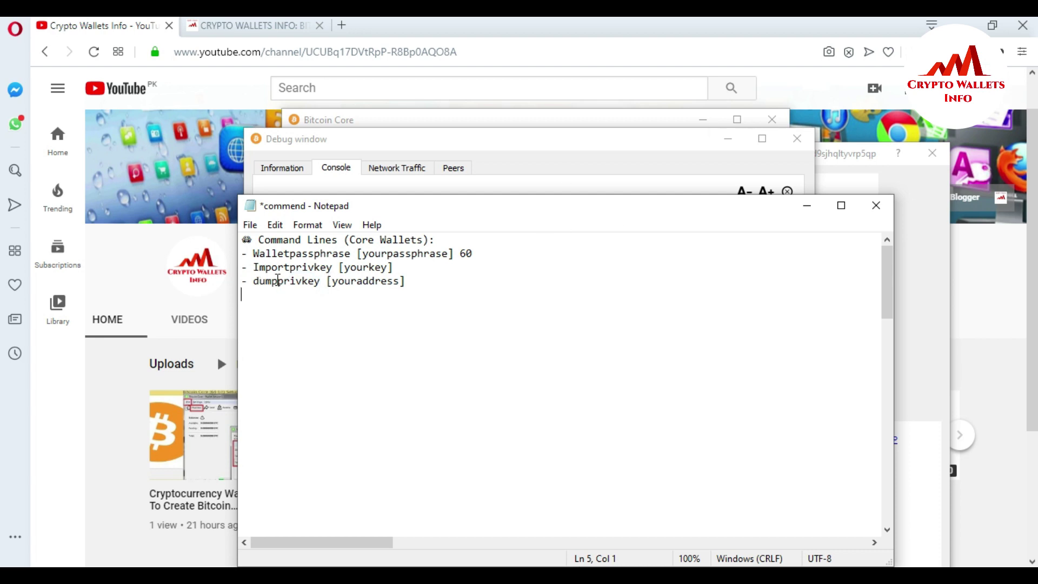
pyautogui.moveTo(253, 282); pyautogui.dragTo(323, 286)
pyautogui.hotkey('ctrl', 'c')
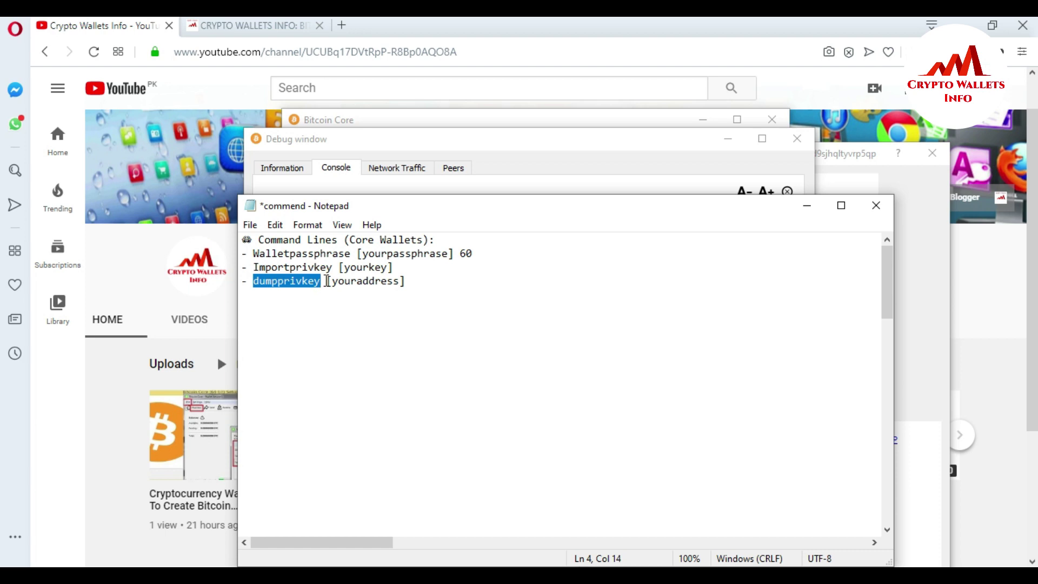
pyautogui.click(811, 206)
pyautogui.click(294, 454)
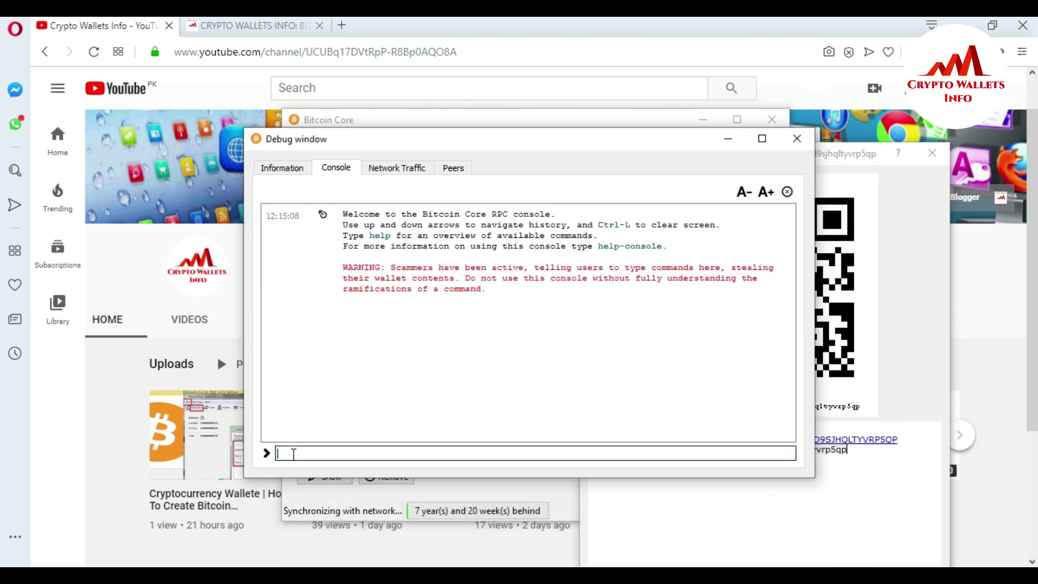
pyautogui.hotkey('ctrl', 'v')
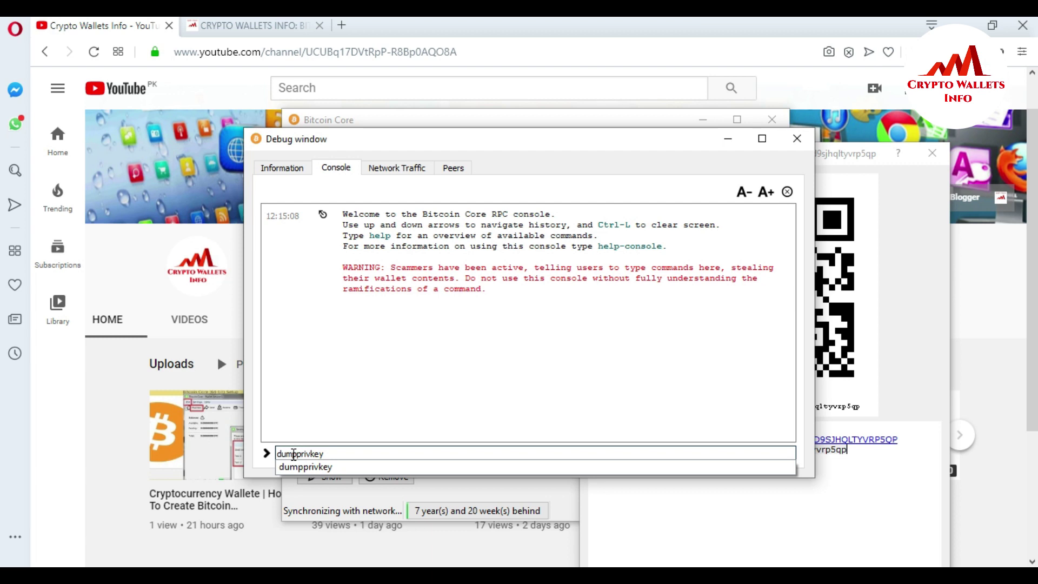
# Clear the console input and enter the dumpprivkey command again from its suggested completions
pyautogui.press('BackSpace')
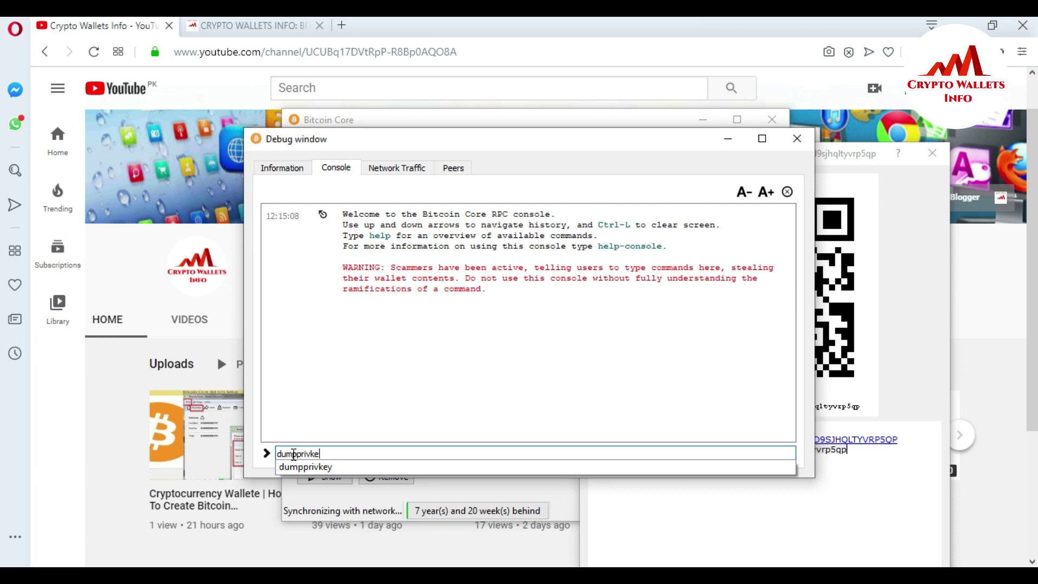
pyautogui.press('BackSpace')
pyautogui.press('BackSpace')
pyautogui.press('BackSpace')
pyautogui.press('BackSpace')
pyautogui.press('BackSpace')
pyautogui.press('BackSpace')
pyautogui.press('BackSpace')
pyautogui.press('BackSpace')
pyautogui.press('BackSpace')
pyautogui.press('BackSpace')
pyautogui.write('d')
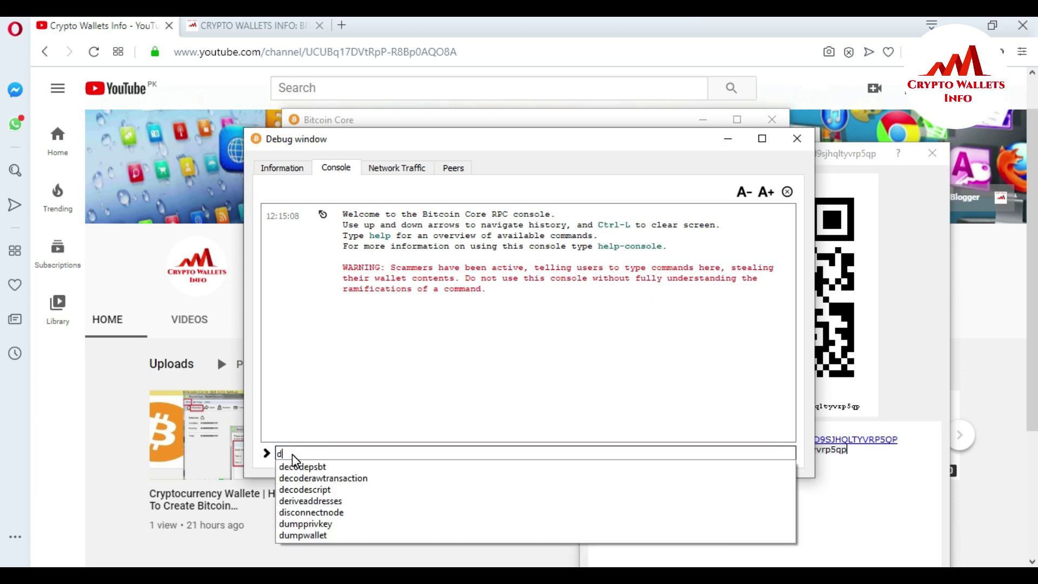
pyautogui.write('umpprivkey')
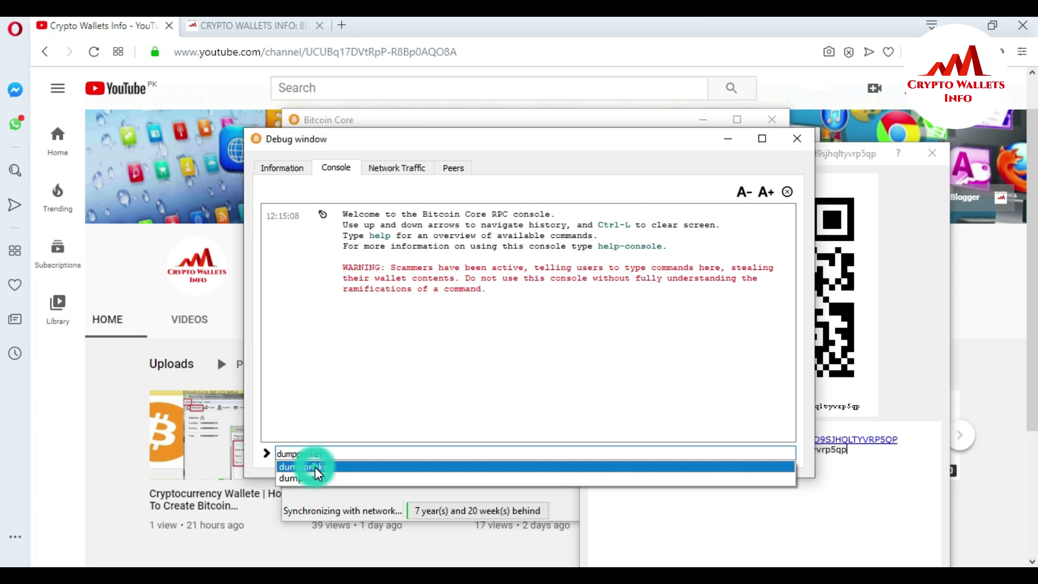
pyautogui.click(316, 467)
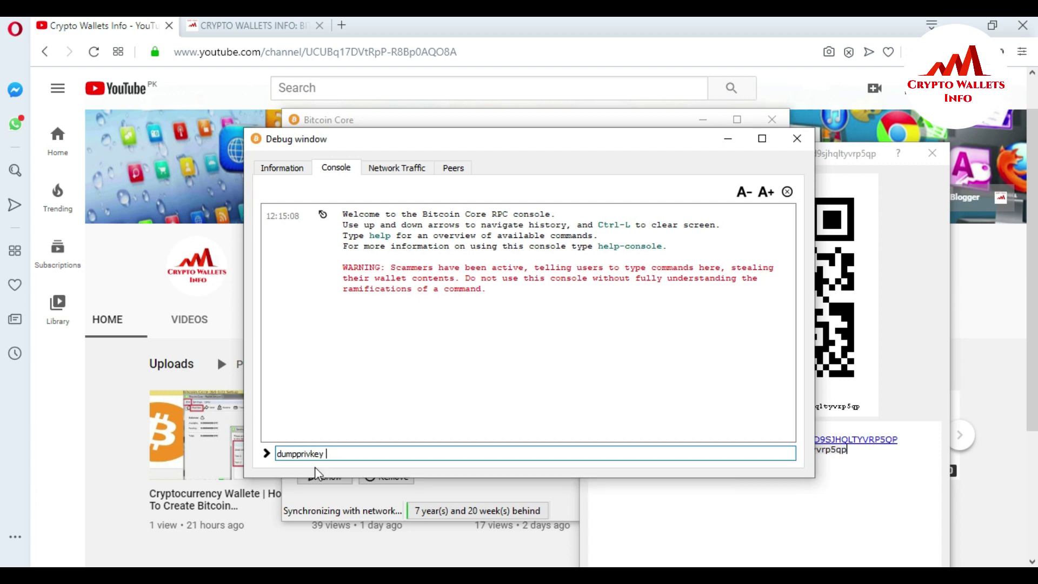
# Copy the receiving address from the payment request, append it to the dumpprivkey command and run the command
pyautogui.click(835, 517)
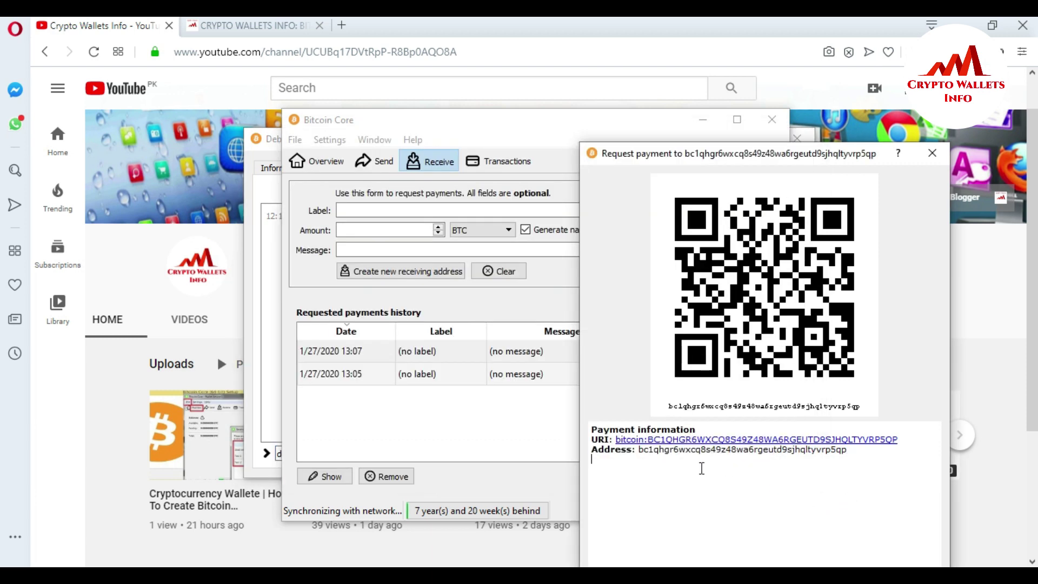
pyautogui.doubleClick(640, 451)
pyautogui.hotkey('ctrl', 'c')
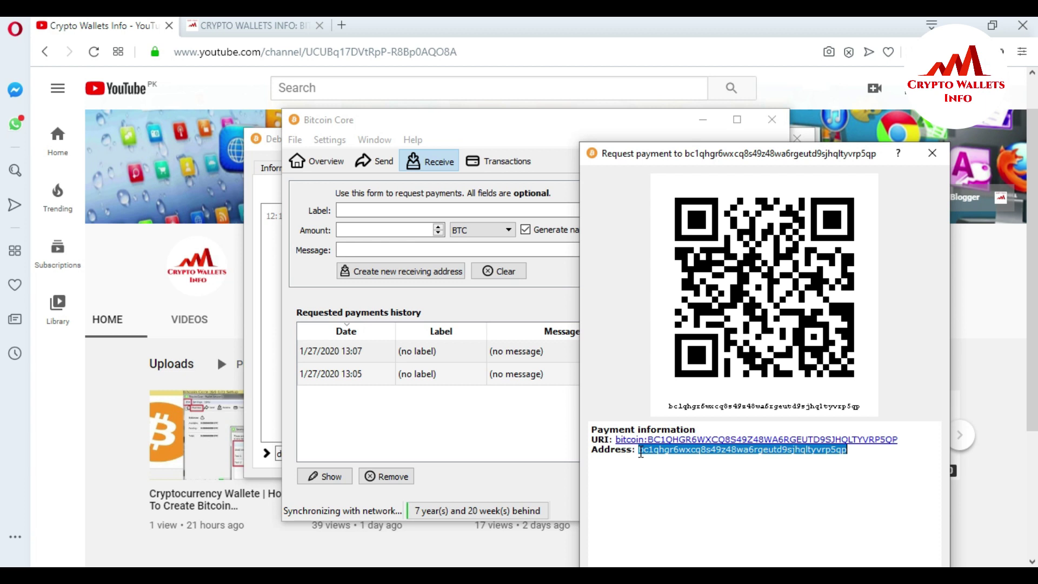
pyautogui.click(259, 412)
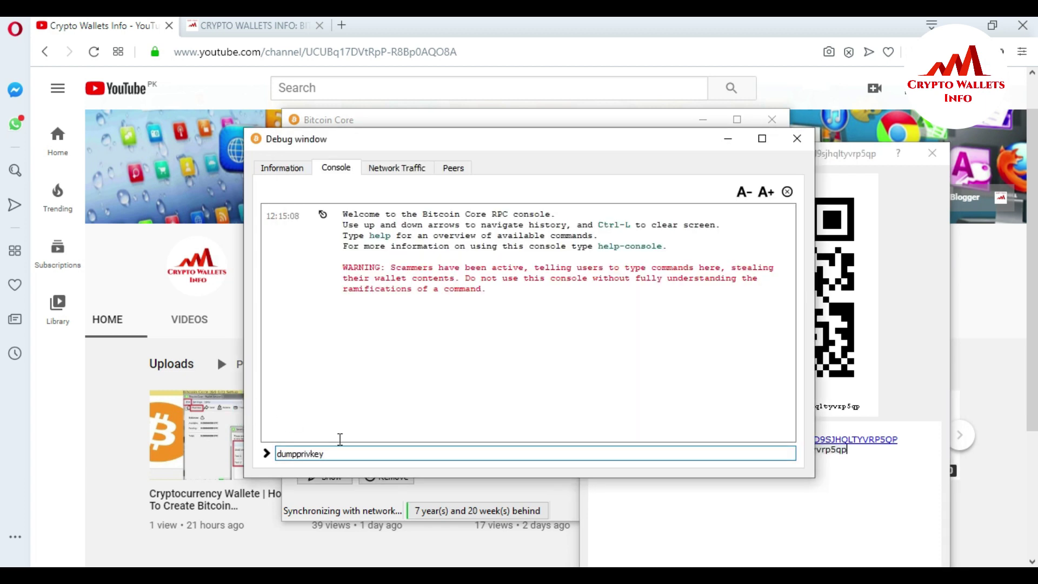
pyautogui.hotkey('ctrl', 'v')
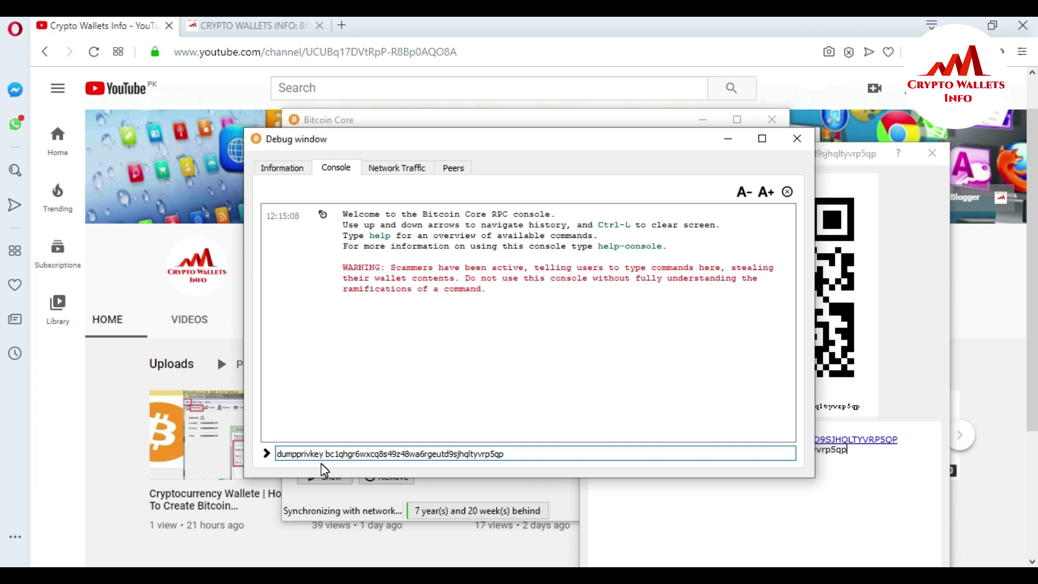
pyautogui.press('Return')
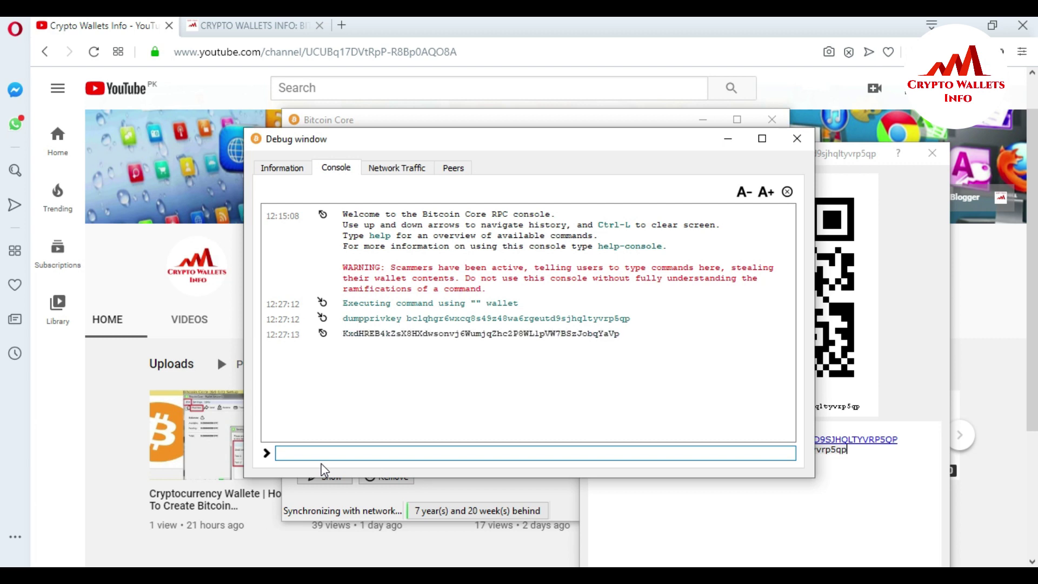
# Highlight the private key returned in the console output, then clear the selection
pyautogui.doubleClick(343, 334)
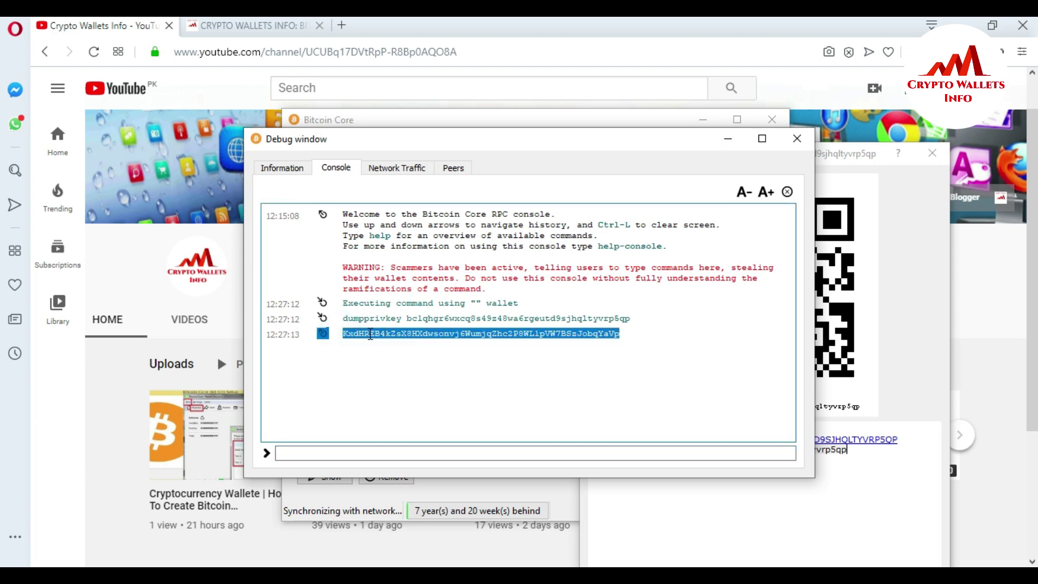
pyautogui.click(410, 318)
pyautogui.click(410, 318)
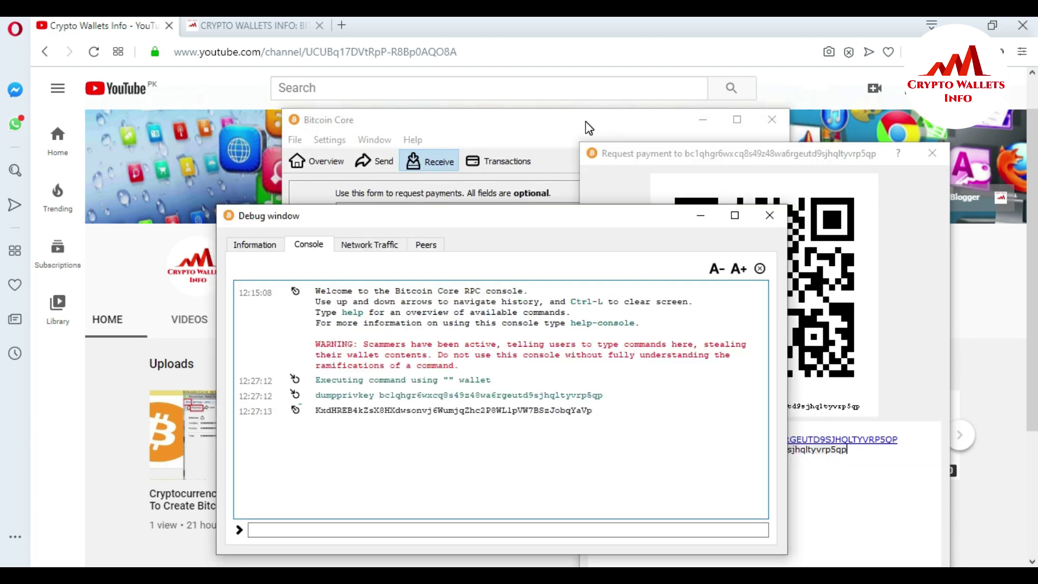
# Bring the wallet window forward, highlight the receiving address in the open payment request and close that request
pyautogui.click(587, 128)
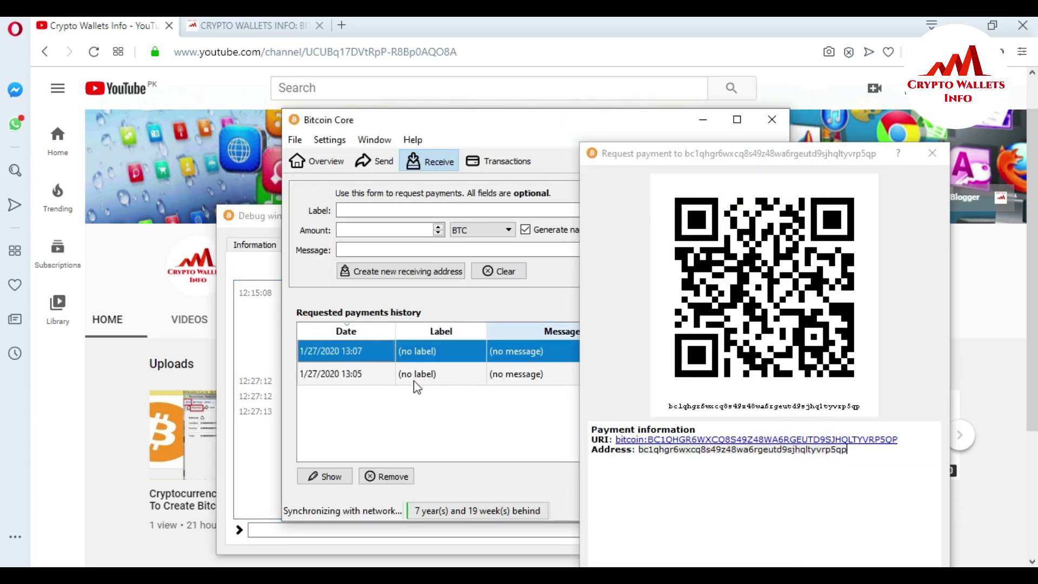
pyautogui.doubleClick(641, 450)
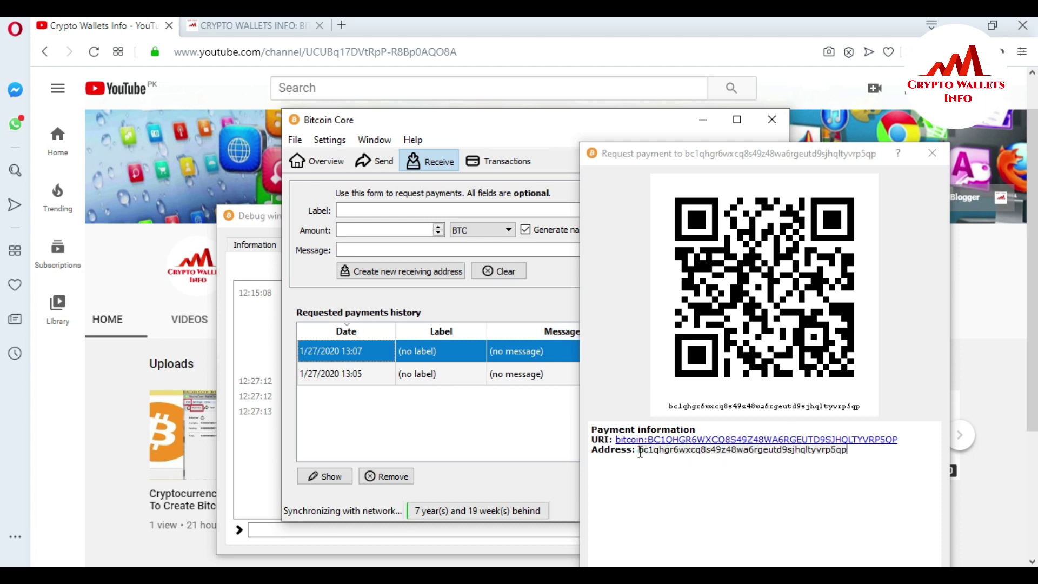
pyautogui.moveTo(665, 450); pyautogui.dragTo(693, 458)
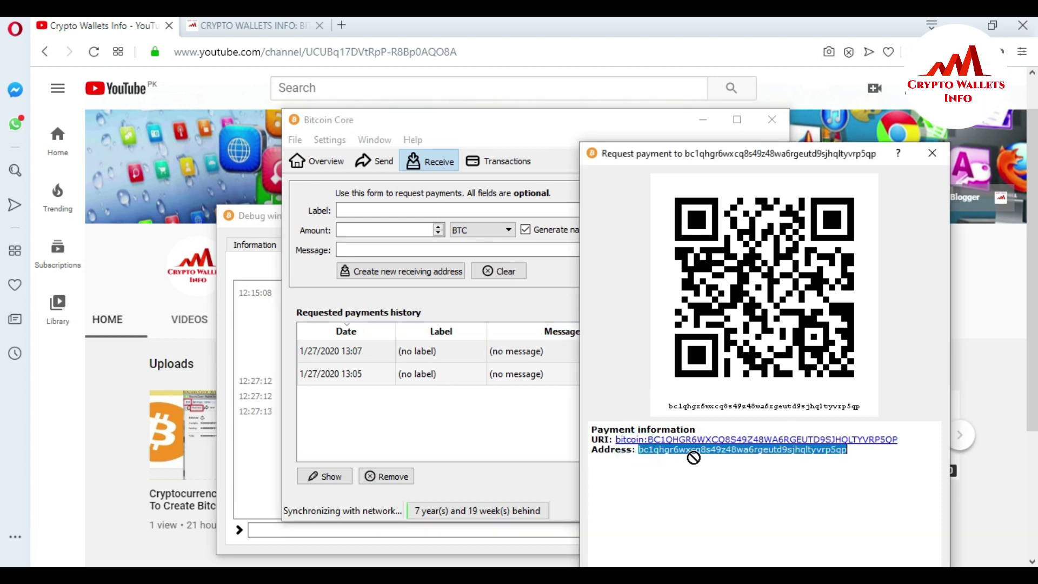
pyautogui.click(931, 154)
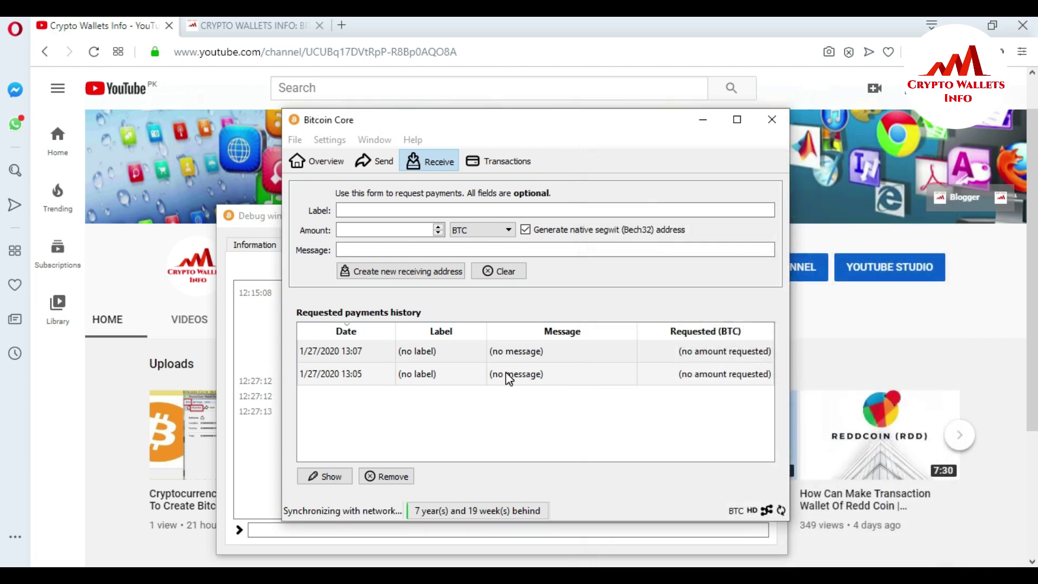
# Open the 1/27/2020 13:05 request from the requested payments history and copy its receiving address
pyautogui.click(490, 374)
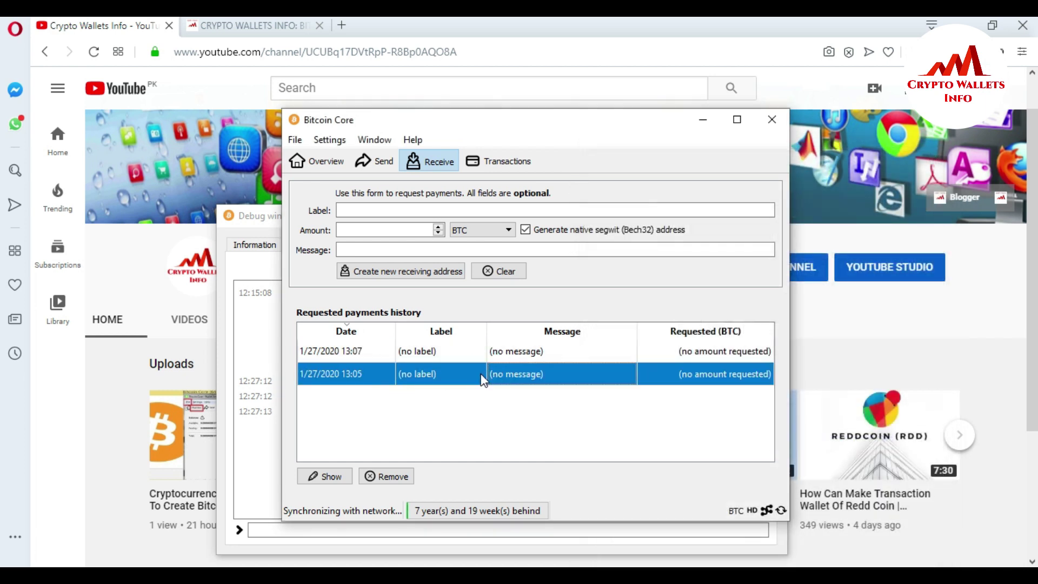
pyautogui.click(508, 374)
pyautogui.doubleClick(511, 373)
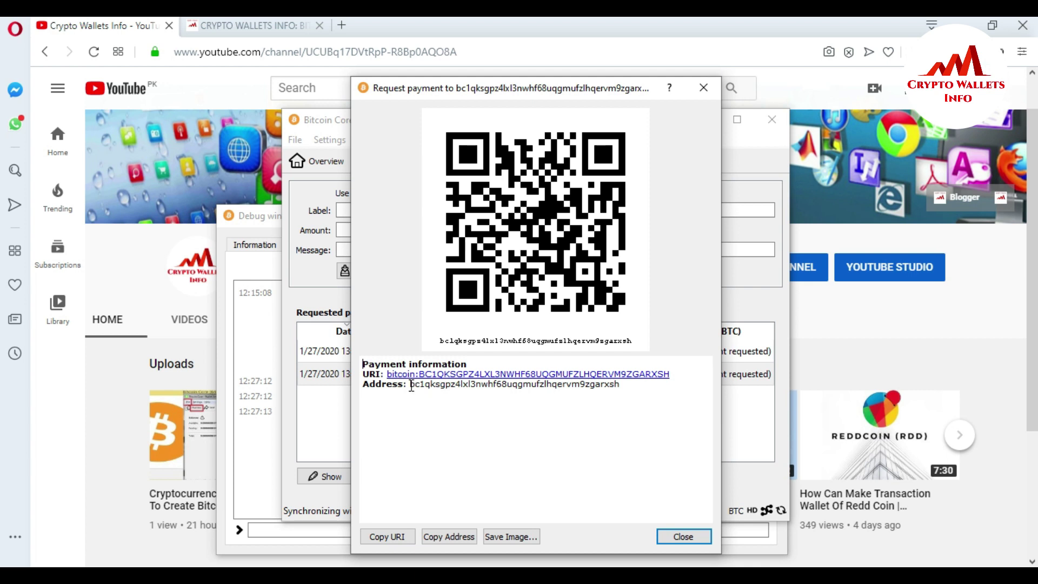
pyautogui.doubleClick(620, 386)
pyautogui.hotkey('ctrl', 'c')
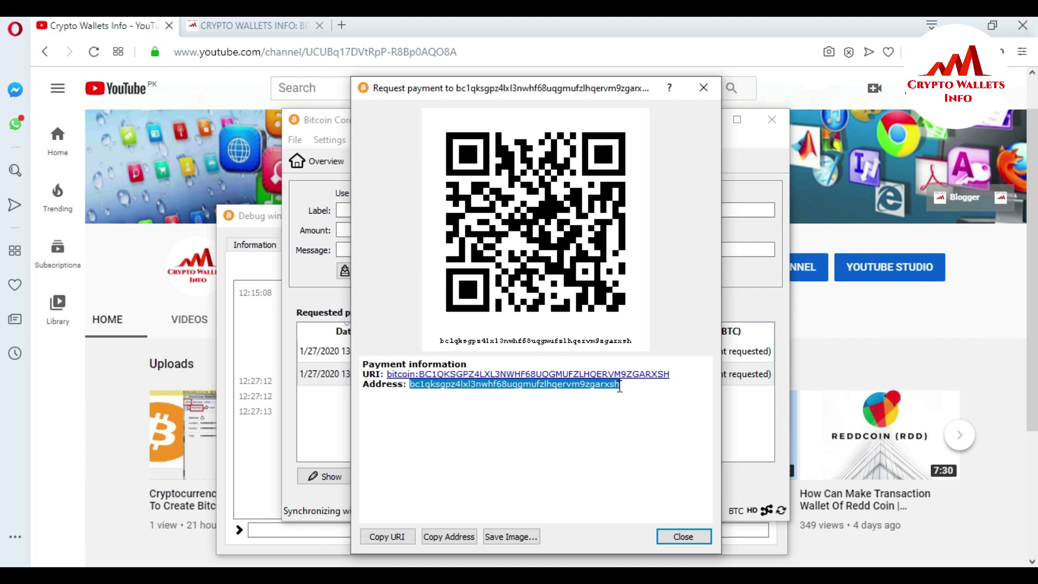
# Run dumpprivkey with the copied receiving address in the debug console and select the returned private key
pyautogui.click(263, 499)
pyautogui.click(264, 528)
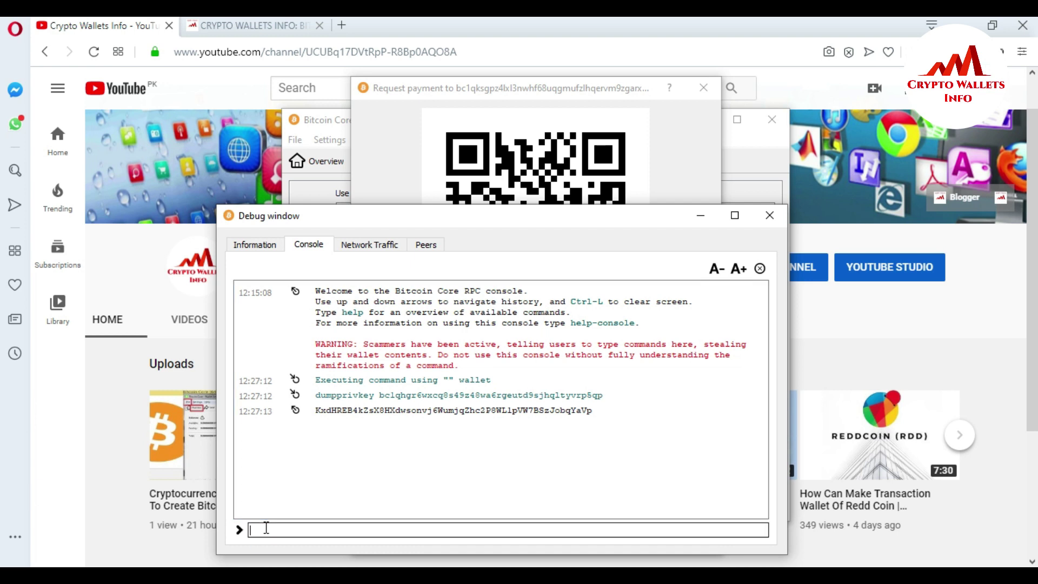
pyautogui.write('dum')
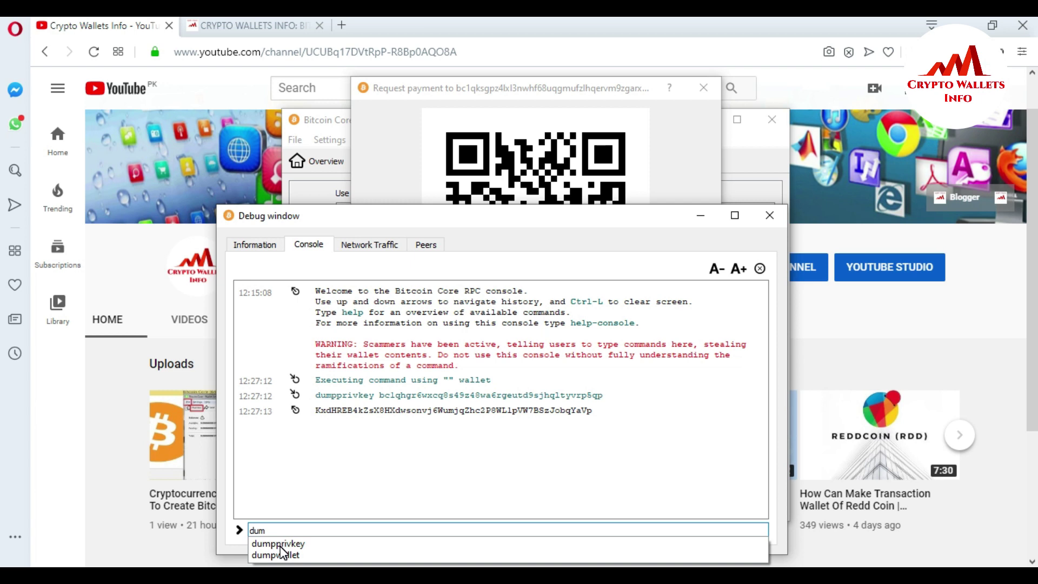
pyautogui.click(280, 545)
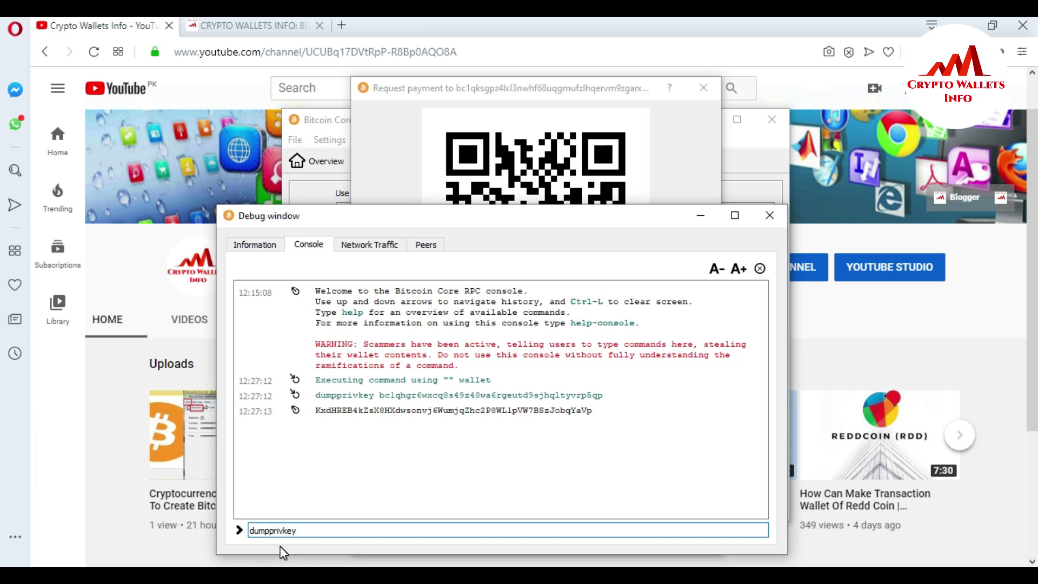
pyautogui.click(297, 534)
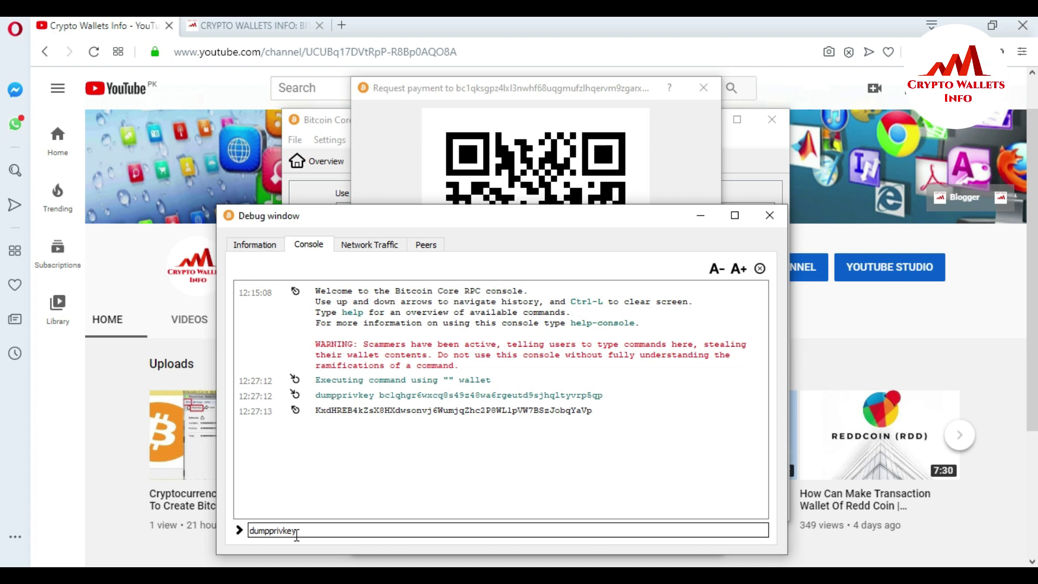
pyautogui.hotkey('ctrl', 'v')
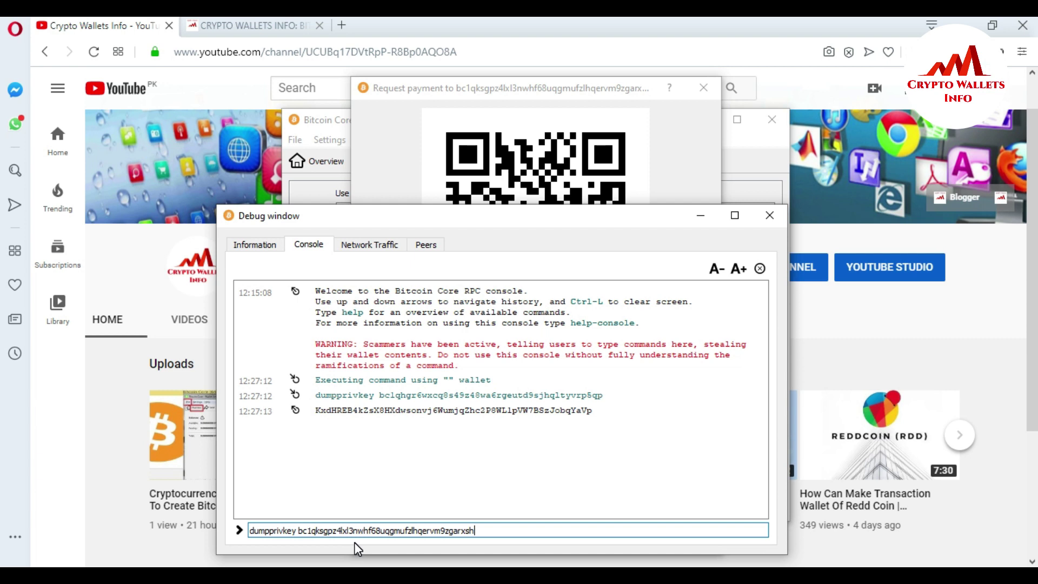
pyautogui.press('Return')
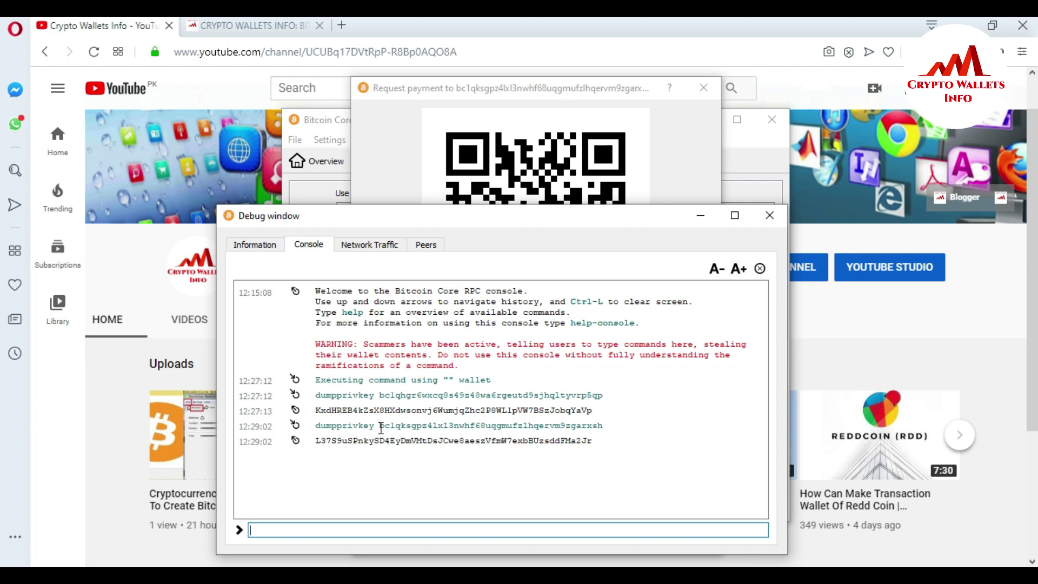
pyautogui.click(316, 441)
pyautogui.tripleClick(571, 442)
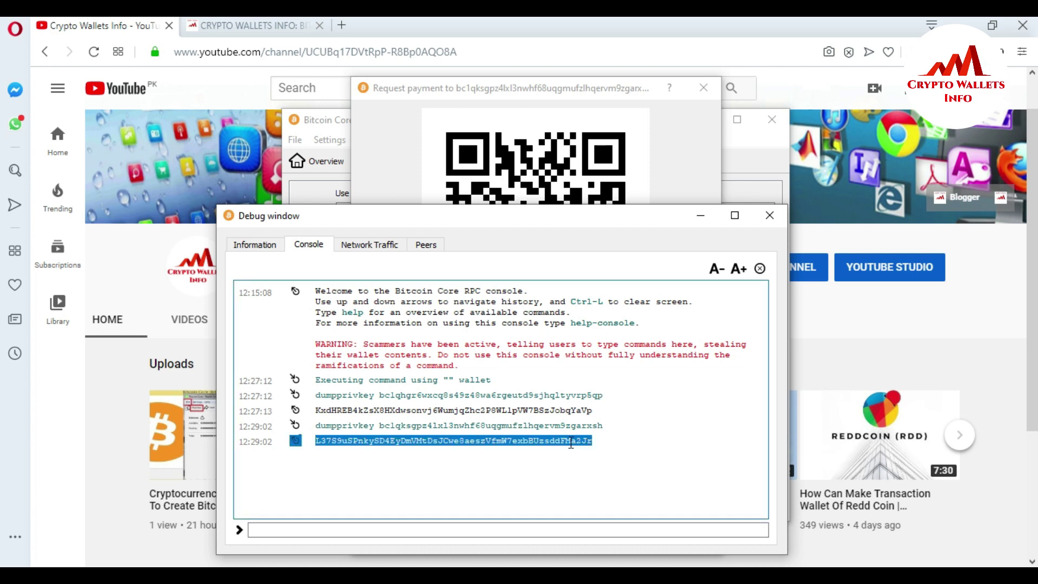